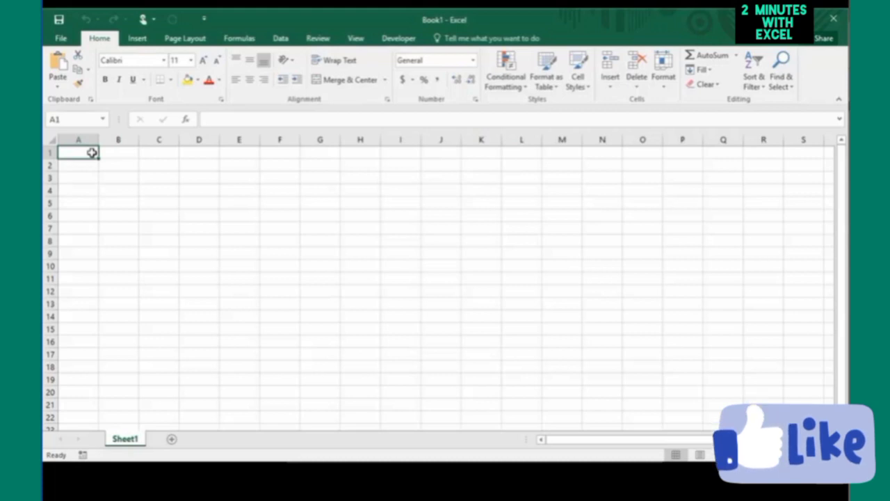
Enable the Microsoft Power Pivot for Excel add-in from the COM Add-ins list in the program options.
click(62, 39)
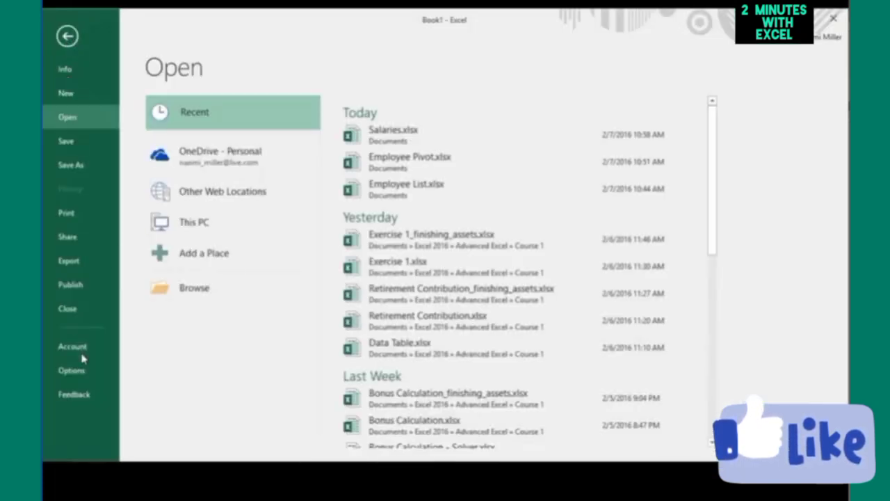
click(83, 374)
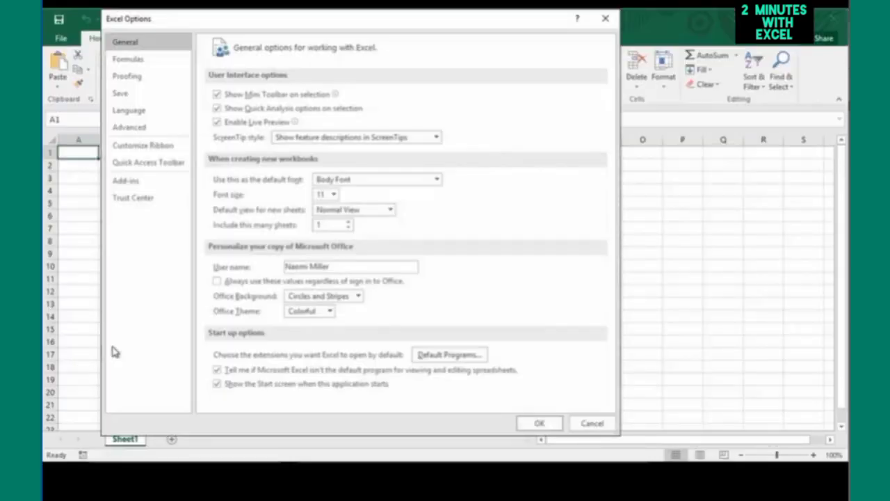
click(134, 183)
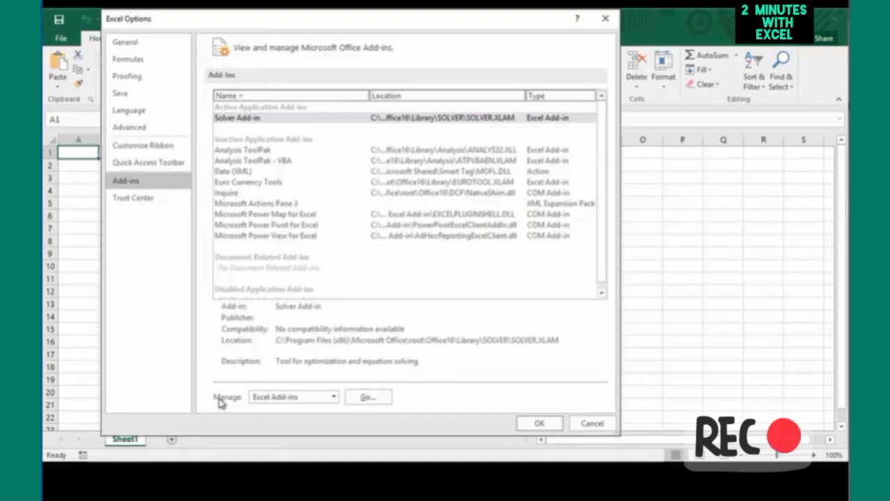
click(334, 397)
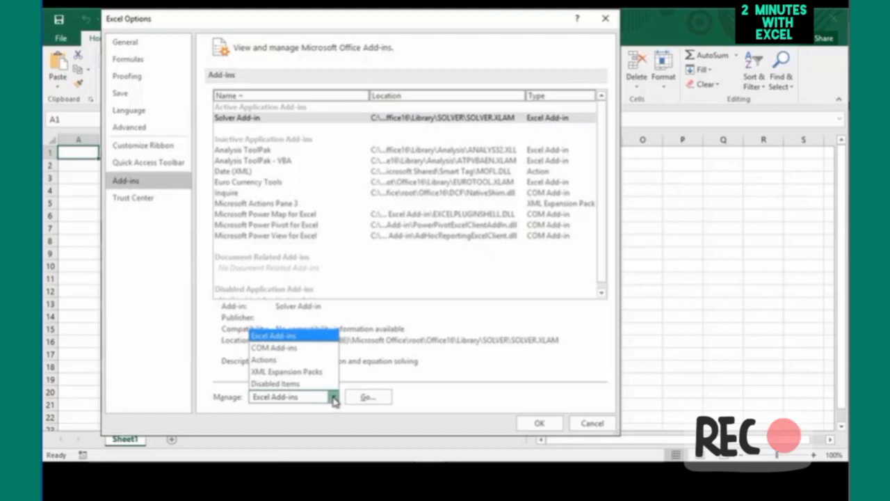
click(291, 351)
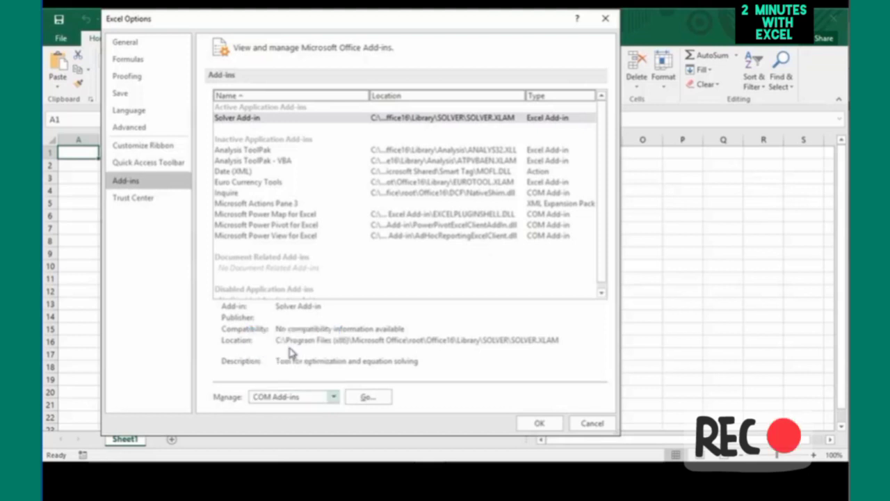
click(375, 398)
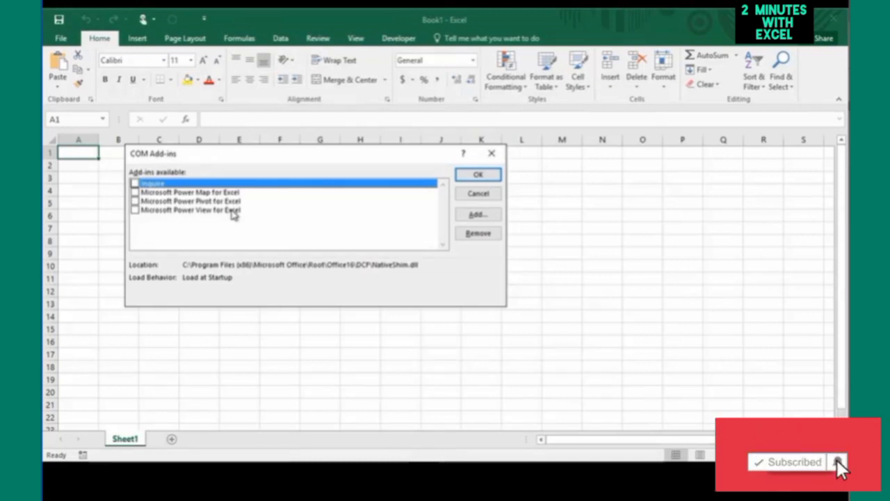
click(135, 201)
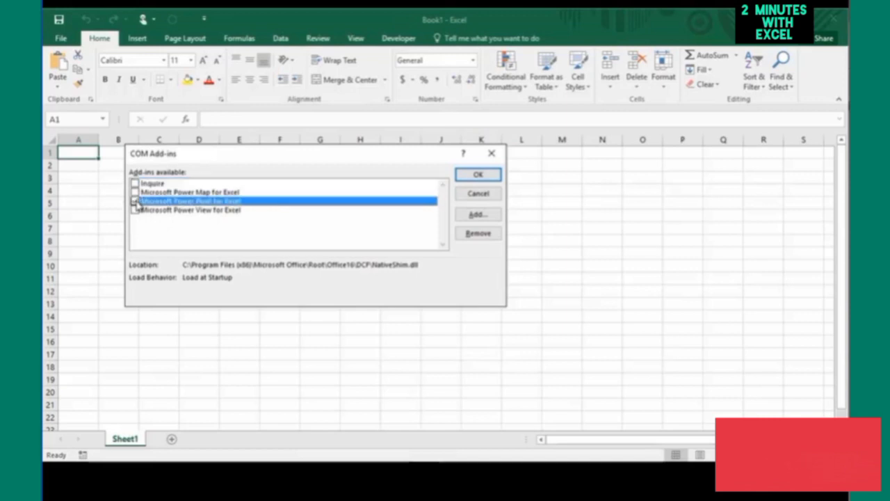
click(480, 177)
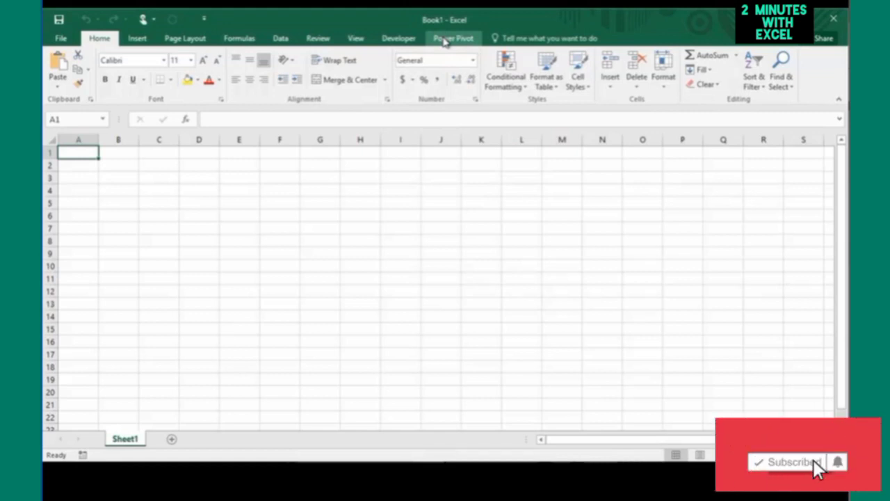
Open the Power Pivot window for managing the data model and maximize it.
click(445, 40)
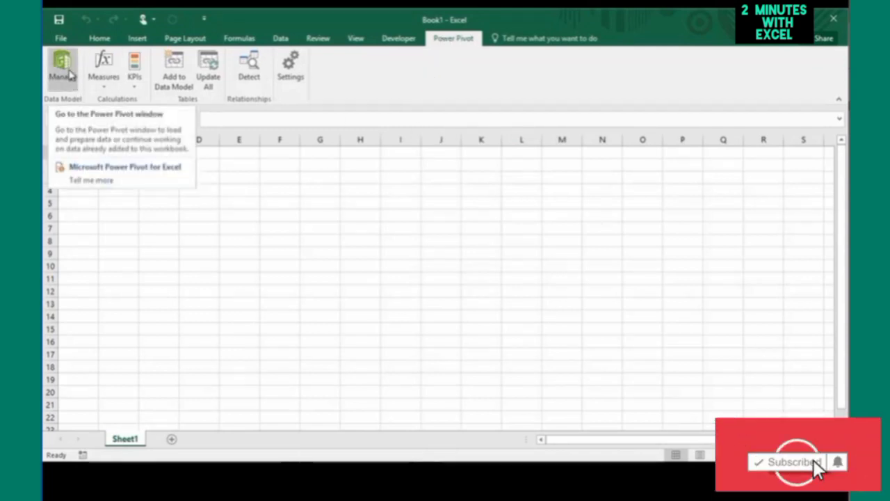
click(69, 75)
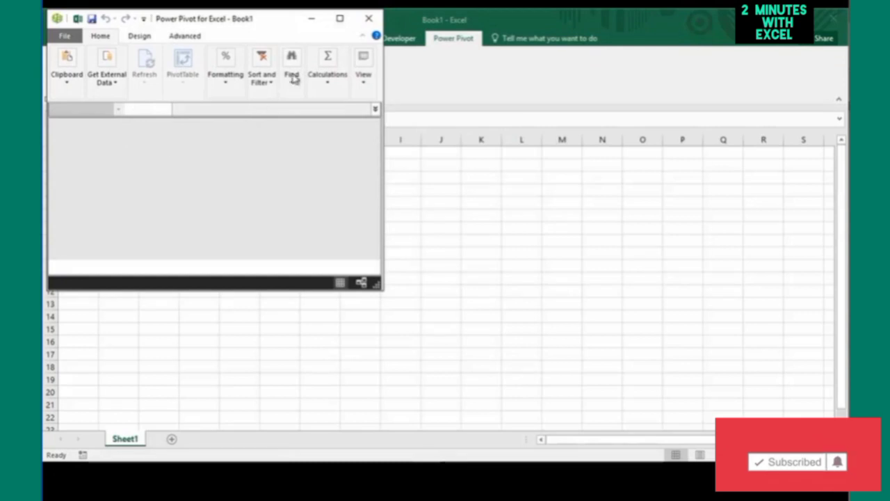
click(341, 21)
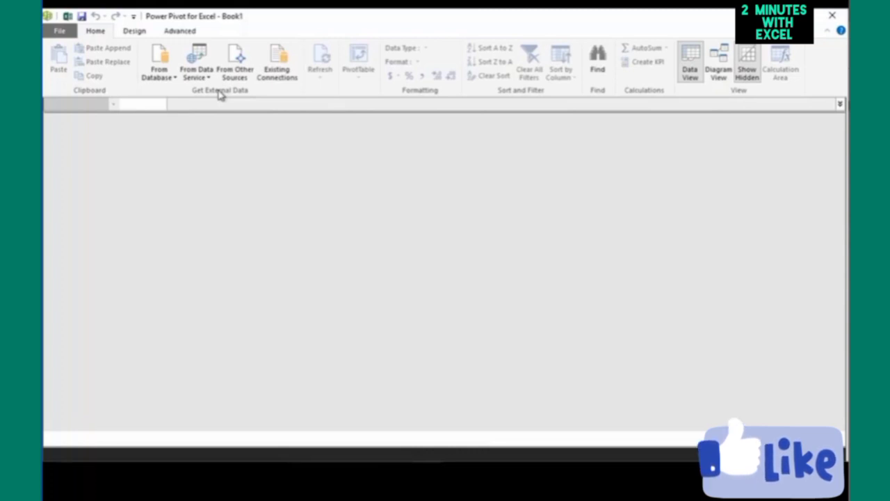
click(176, 78)
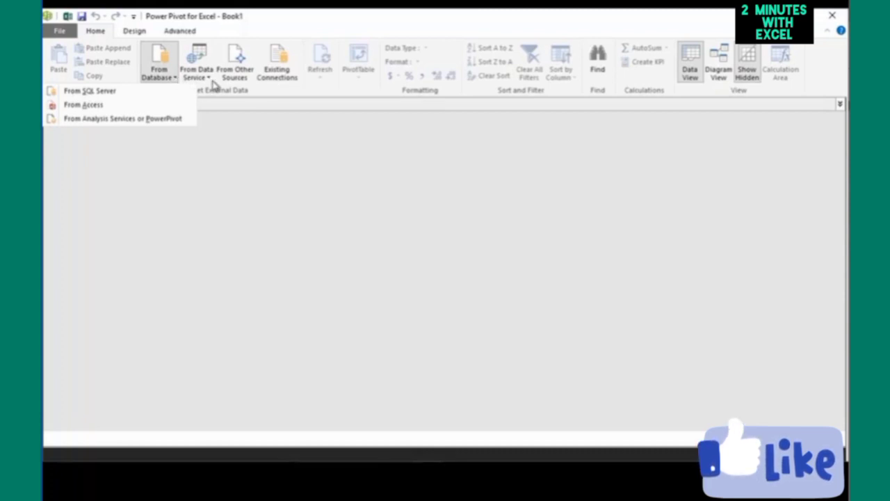
click(208, 79)
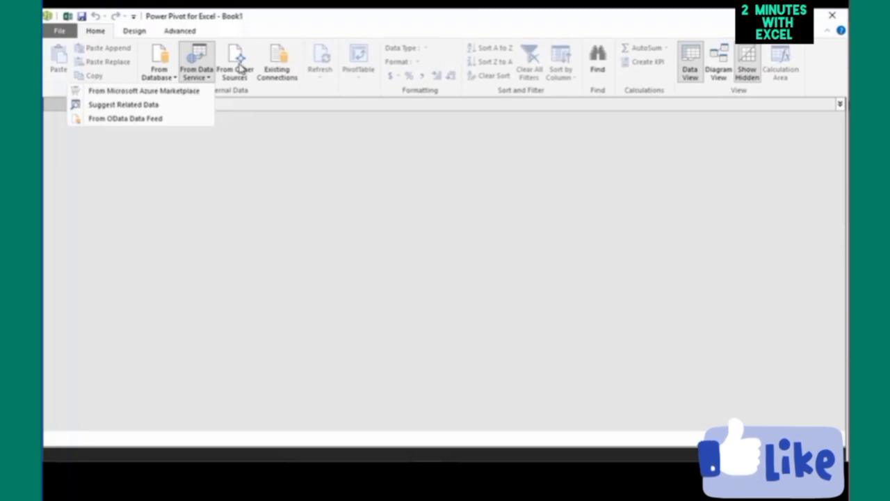
Start a table import from other sources, choosing Excel File as the data source type.
click(240, 66)
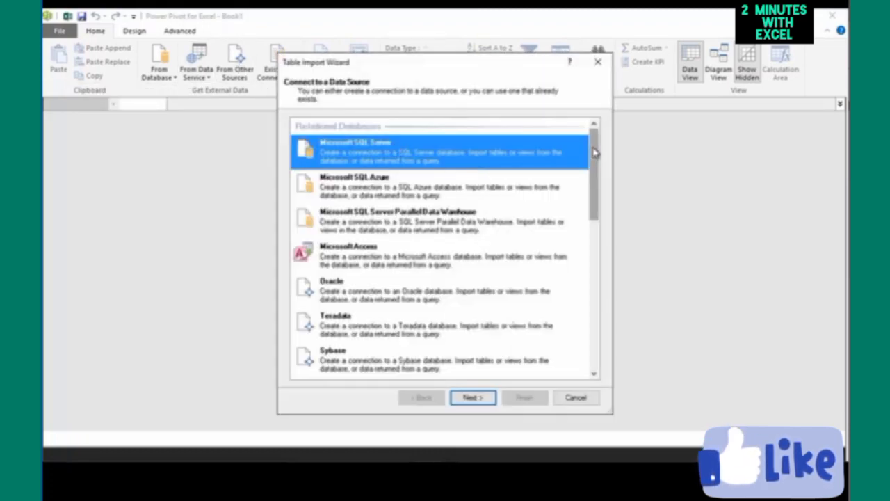
drag(590, 157, 575, 317)
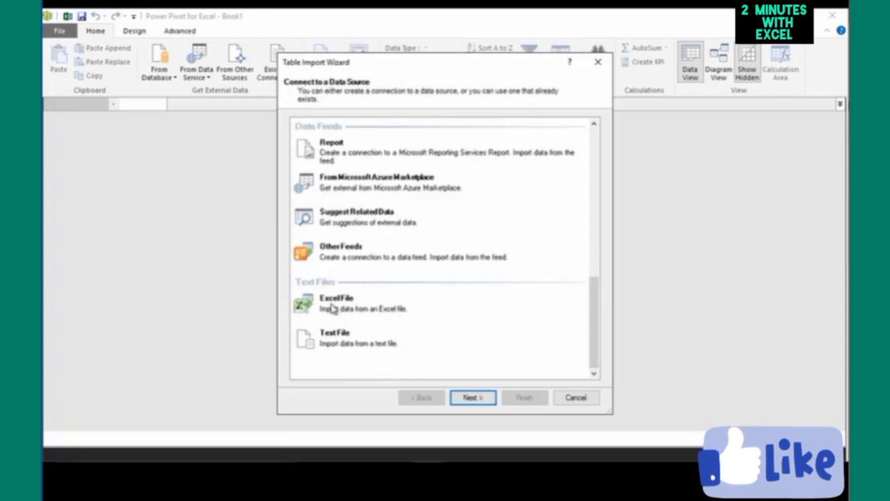
click(332, 309)
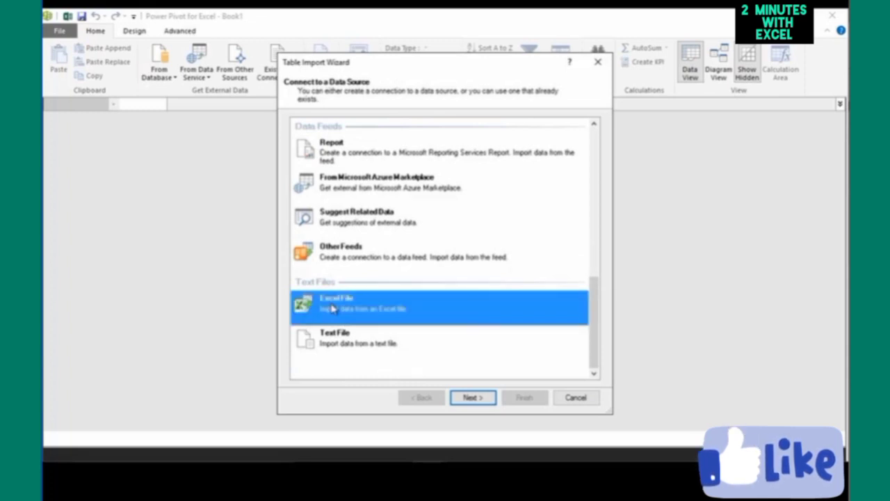
click(464, 400)
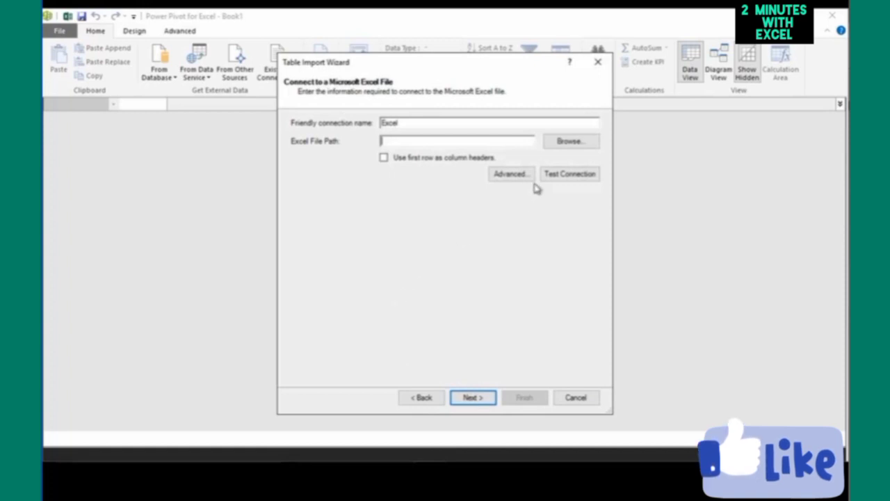
Connect to Employee List.xlsx in the Documents folder, using its first row as column headers, and continue to table selection.
click(563, 143)
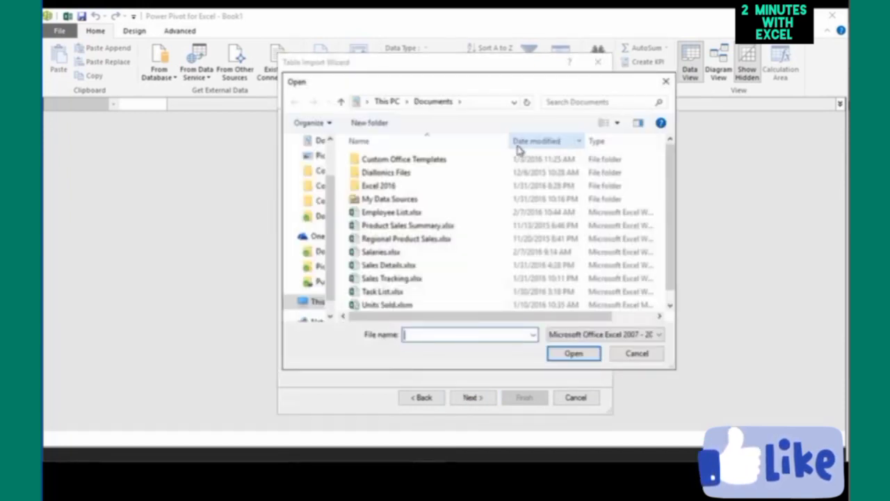
click(409, 217)
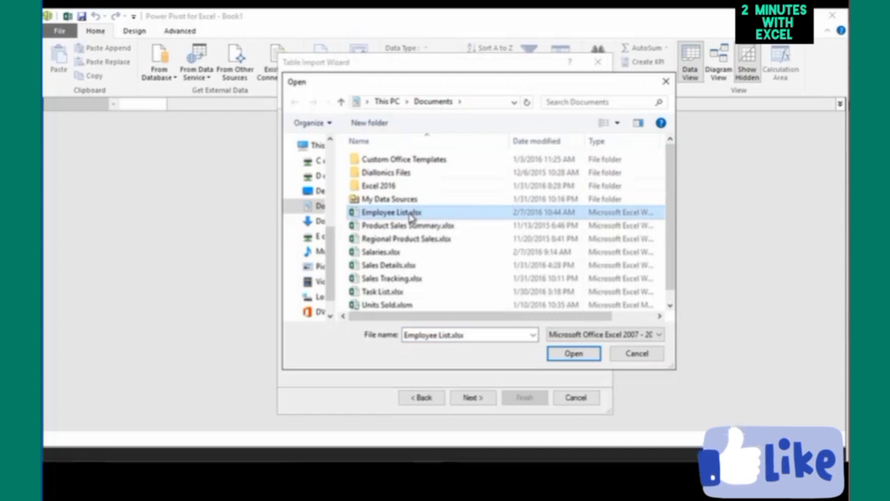
click(559, 356)
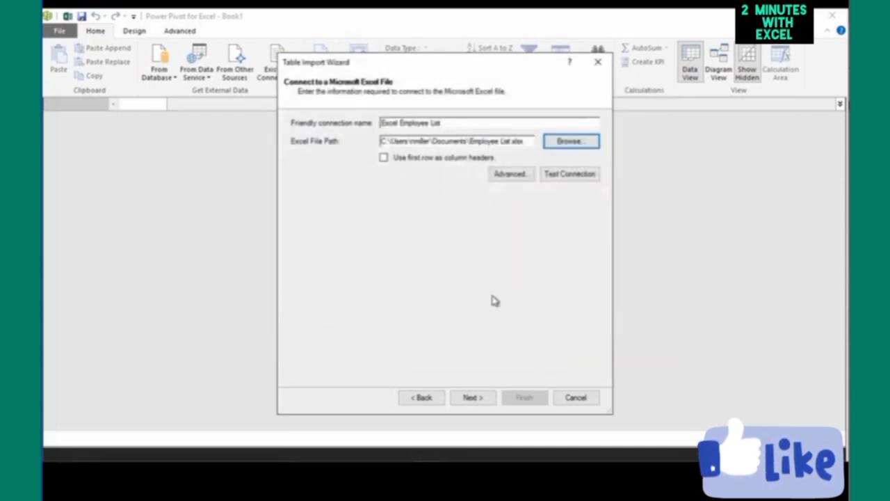
click(384, 160)
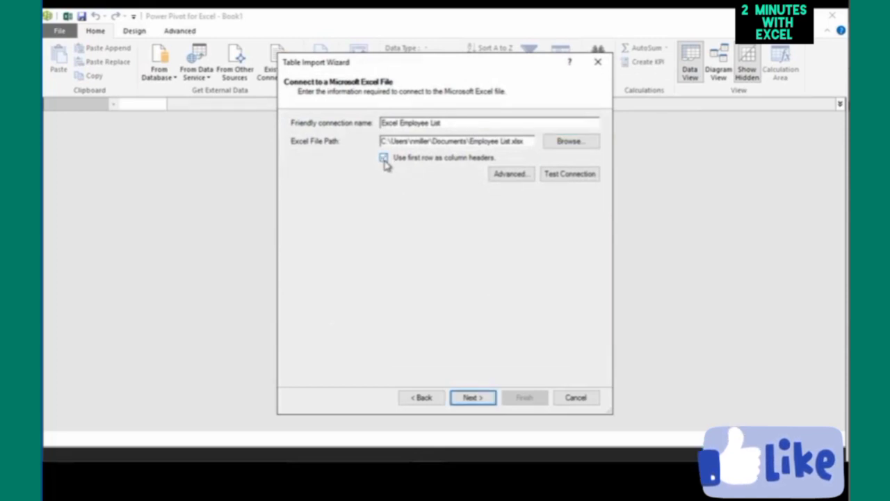
click(483, 399)
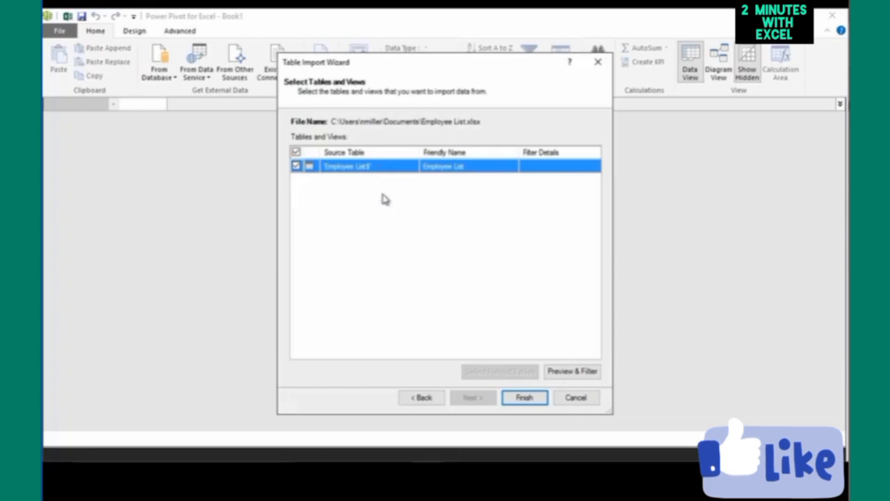
Sort the previewed Employee List table by Department from A to Z and complete its import into the data model.
click(567, 372)
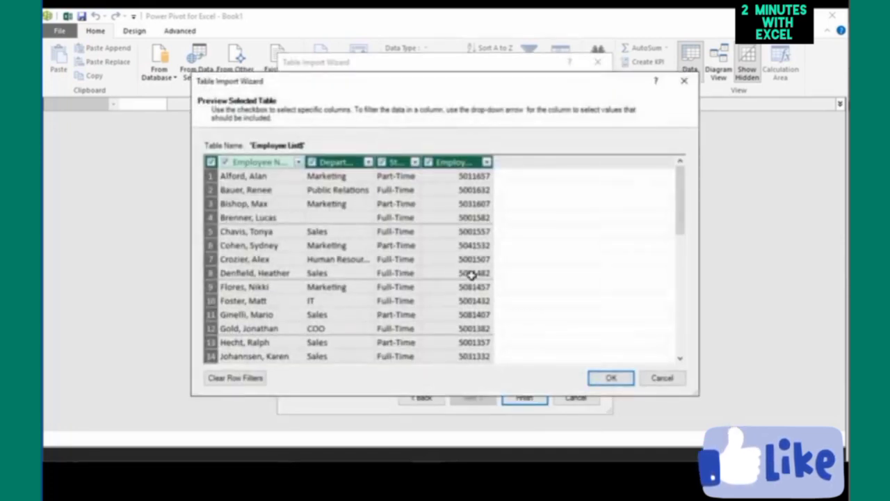
click(369, 162)
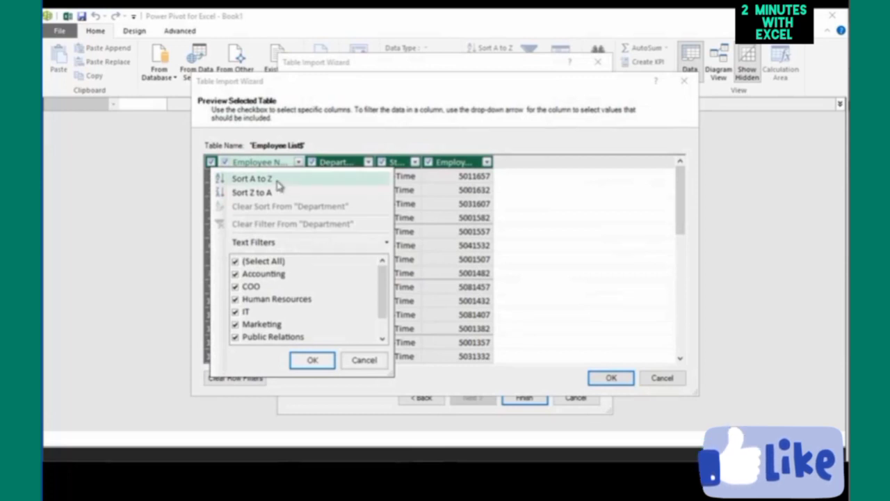
click(277, 183)
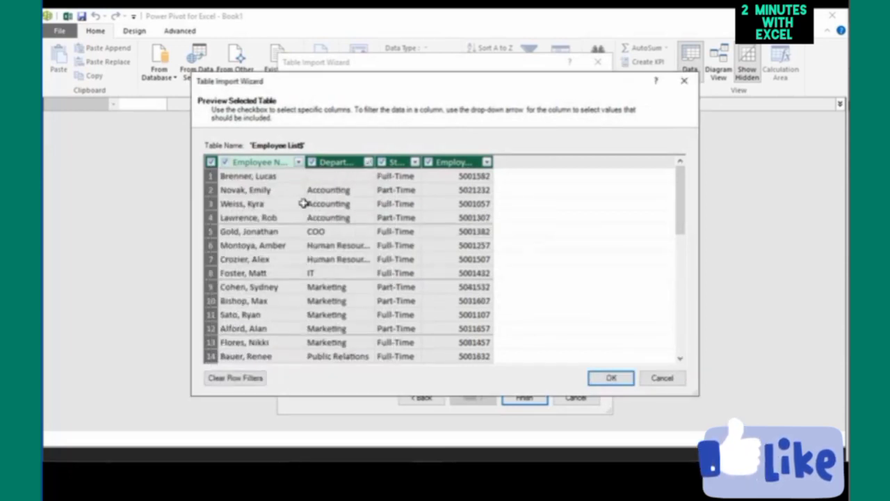
click(611, 378)
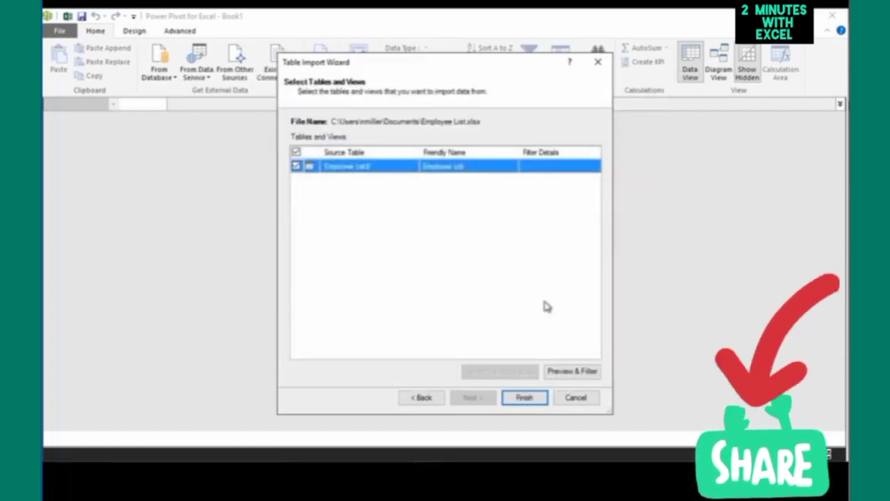
click(543, 402)
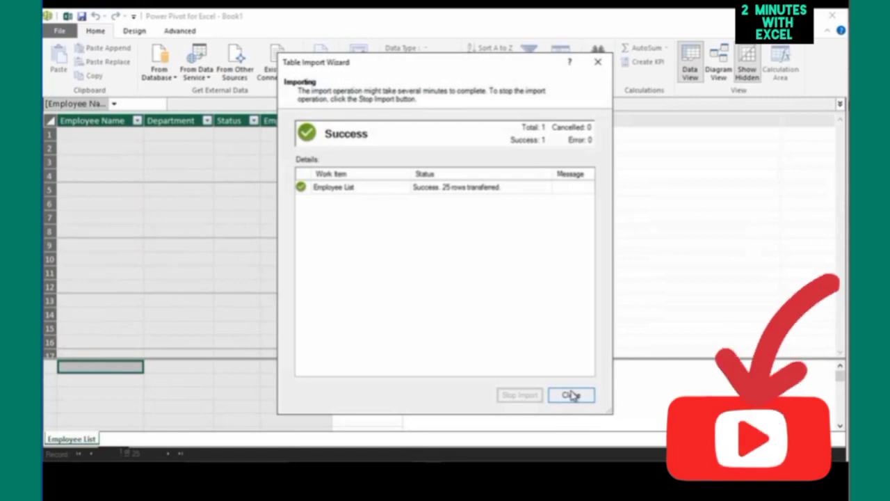
click(571, 395)
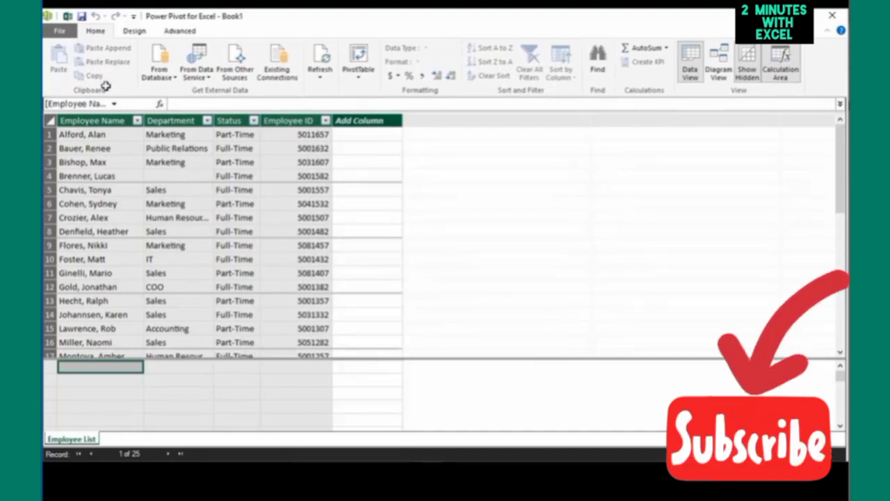
Close the Power Pivot window.
click(60, 31)
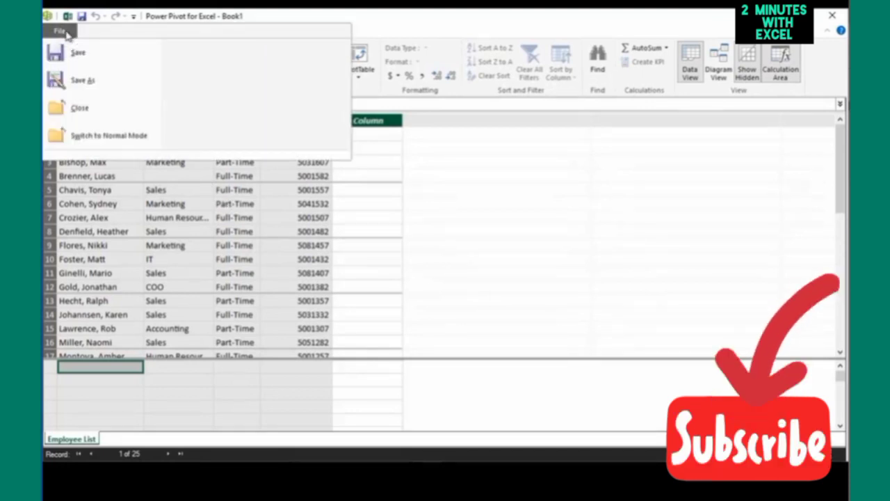
click(79, 104)
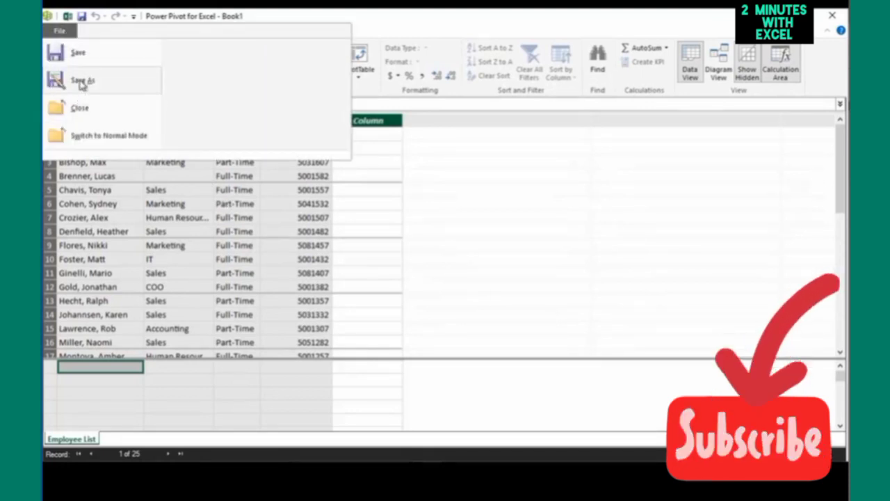